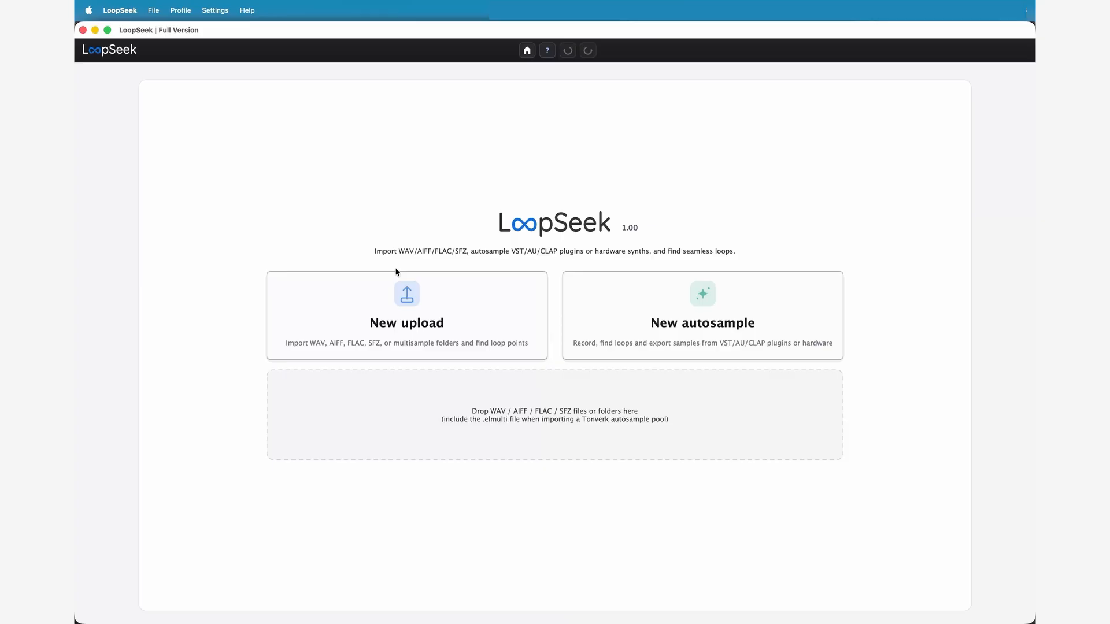
Import the Aa articulation of Chamber Female Ensemble+.exs, removing leading silence and keeping the existing loops.
left_click(410, 298)
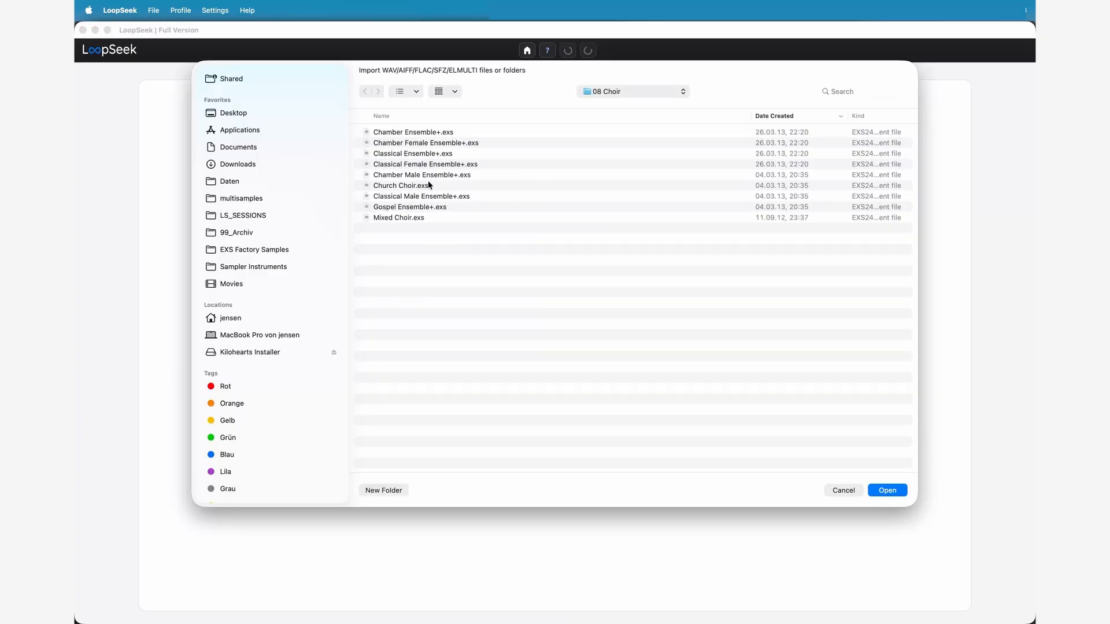
left_click(430, 146)
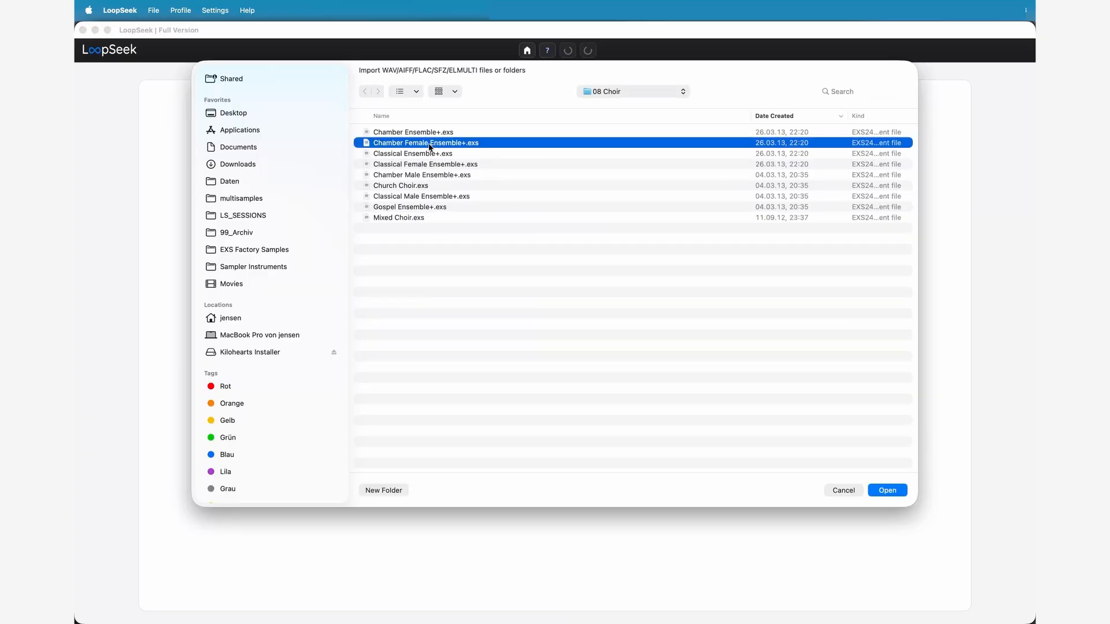
left_click(886, 491)
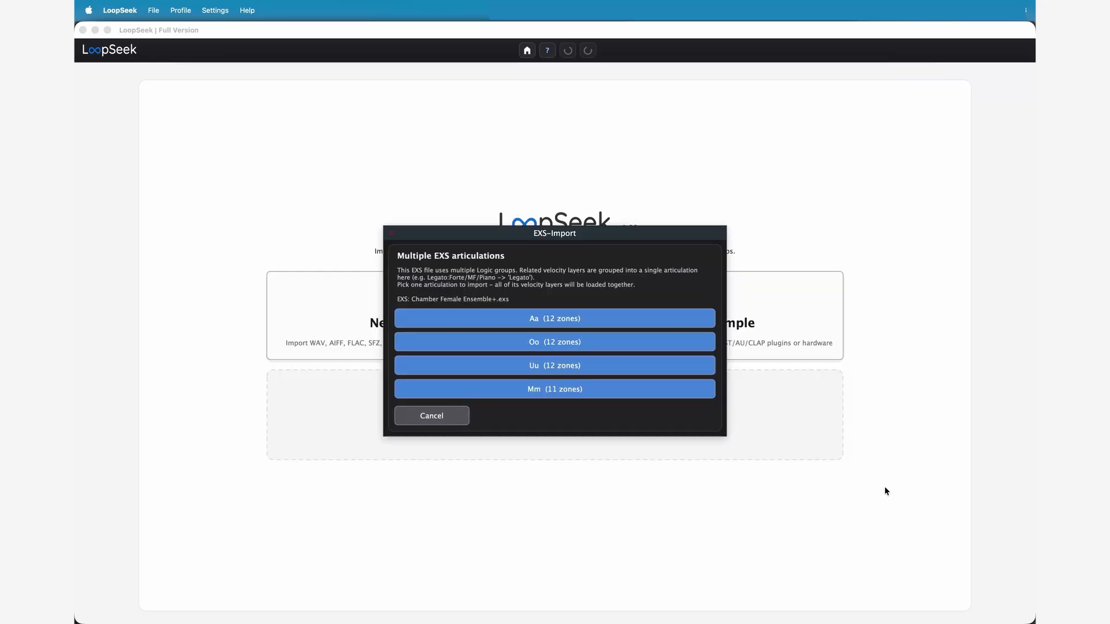
left_click(547, 321)
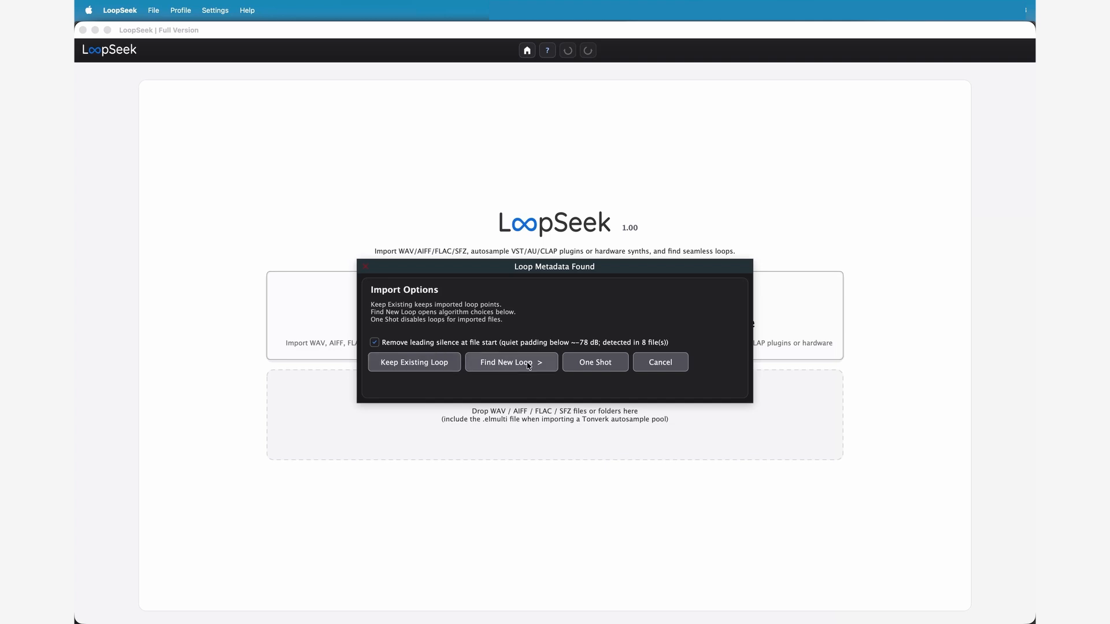
left_click(414, 365)
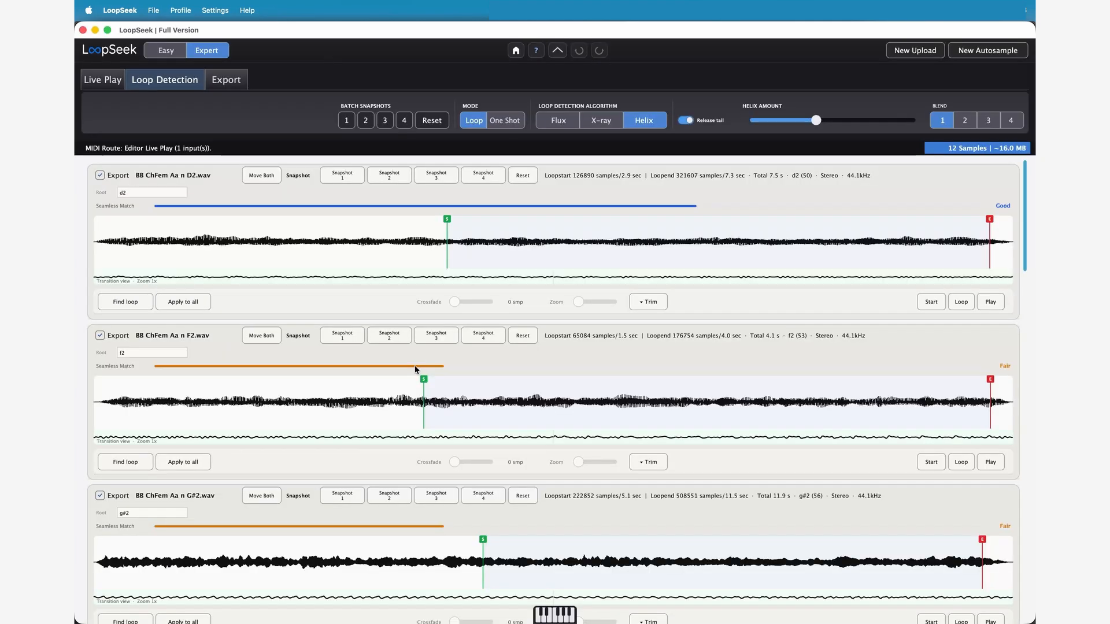
Switch the loop detection algorithm to Flux and audition the imported samples with the keyboard's chord loop.
left_click(559, 120)
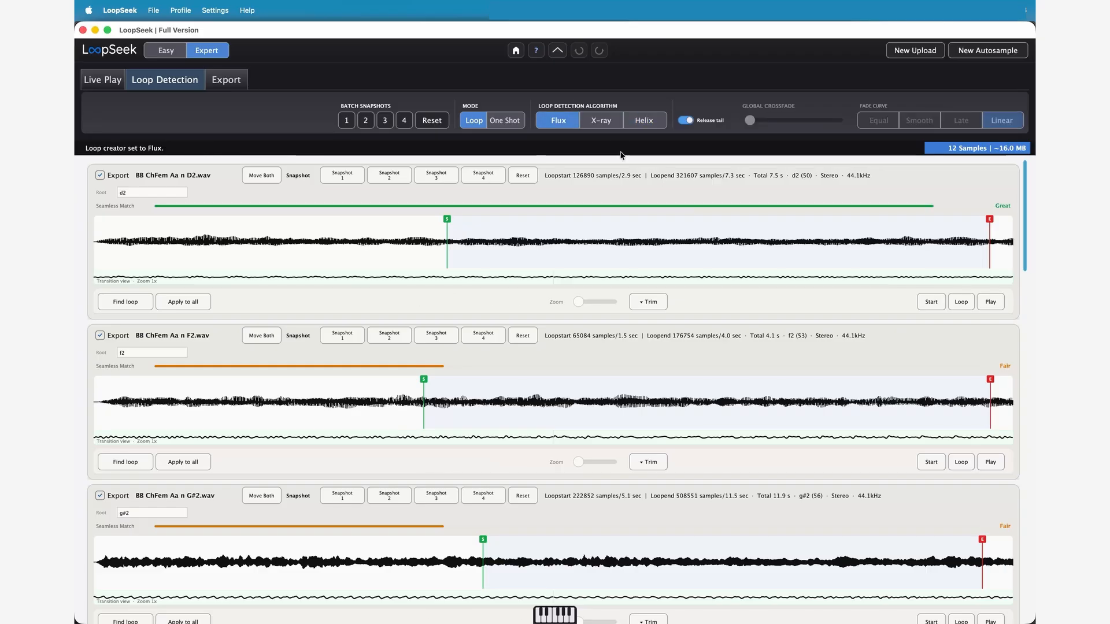
left_click(557, 615)
left_click(577, 513)
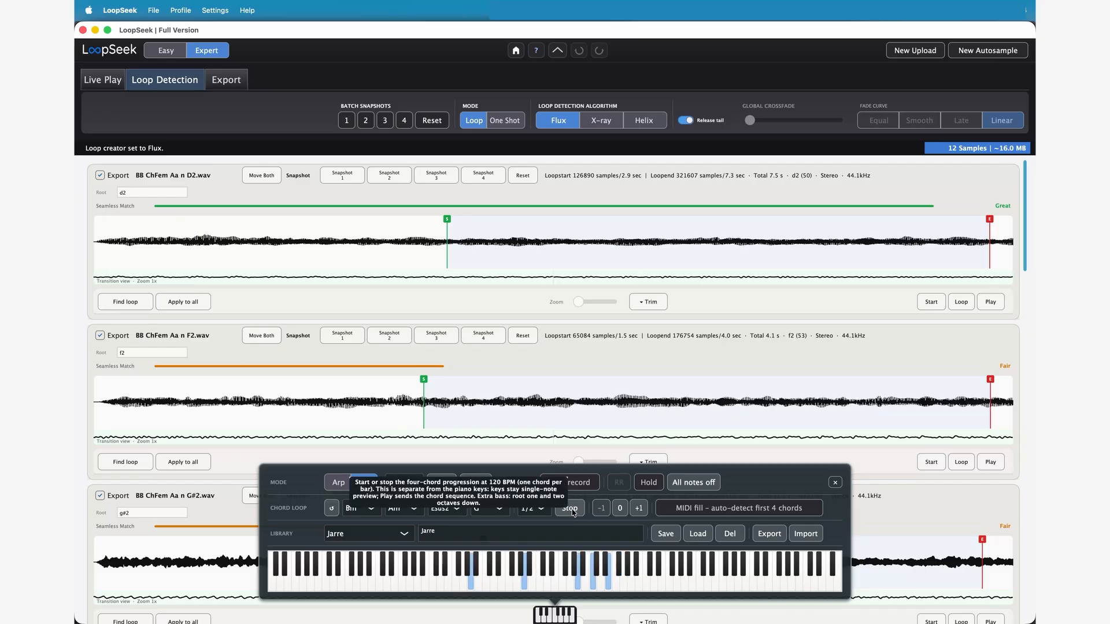
left_click(573, 513)
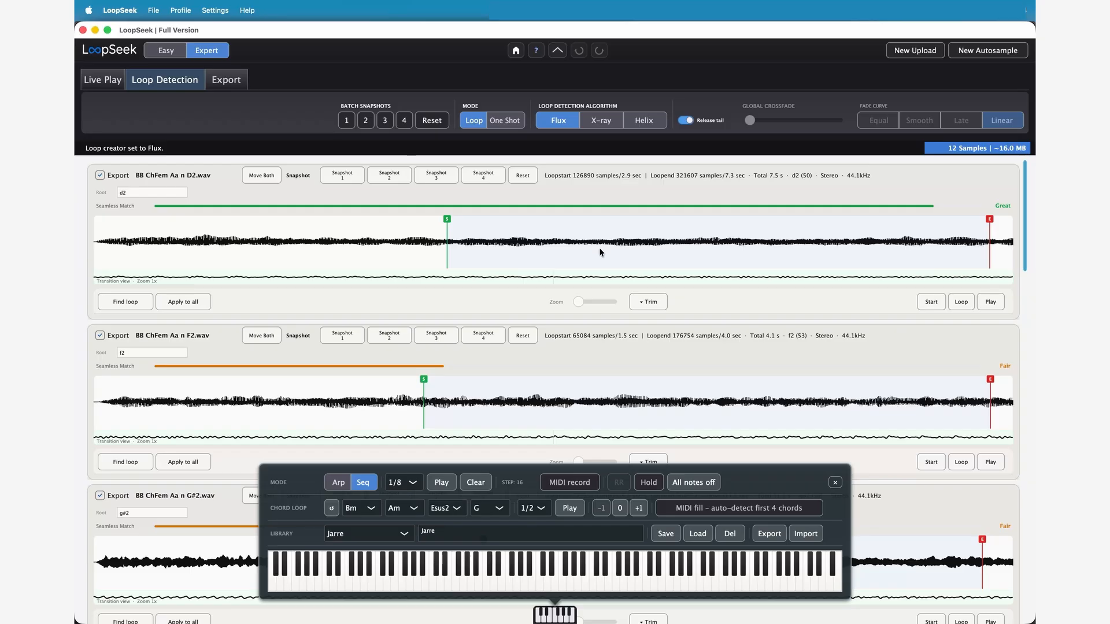
Switch to the Helix algorithm at 26% and reposition the D2 sample's loop to about samples 76373 to 154691.
left_click(447, 237)
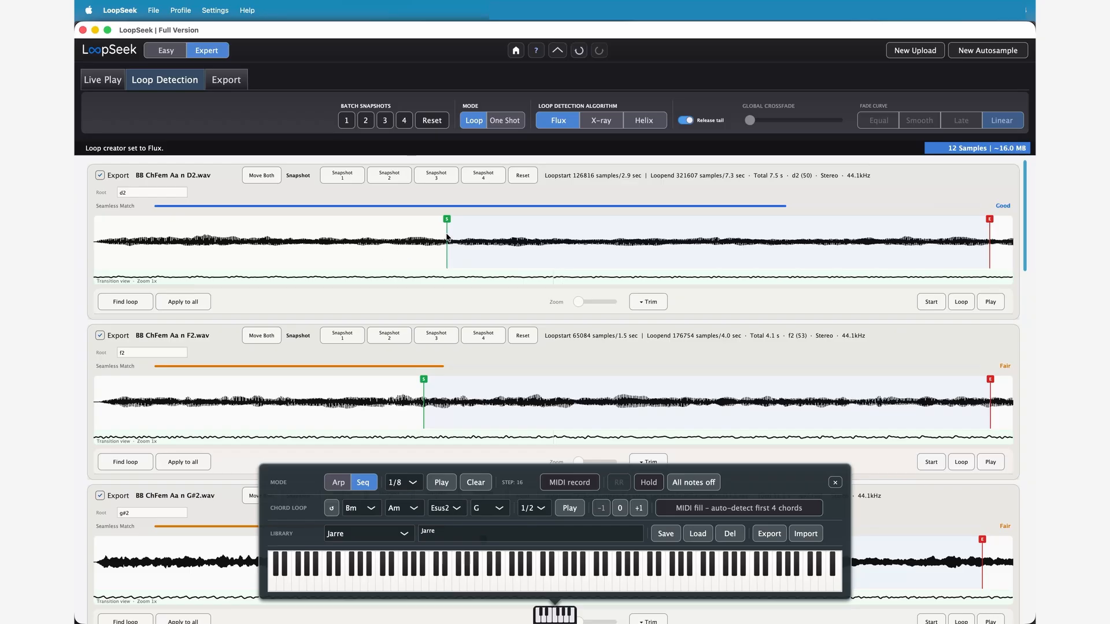
left_click(645, 122)
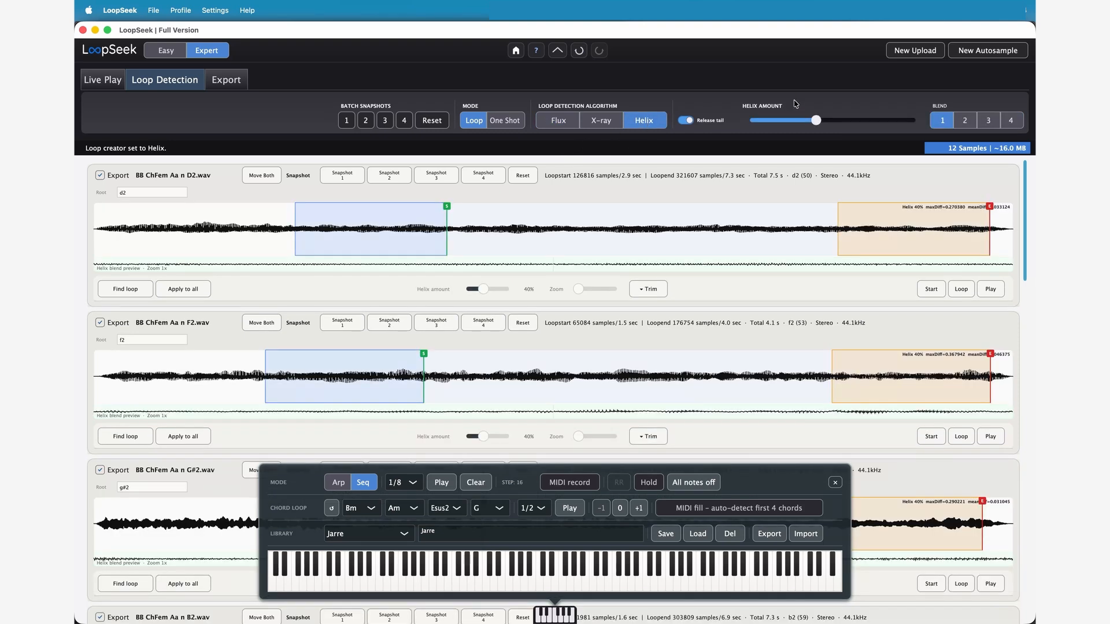
left_click_drag(447, 227, 306, 228)
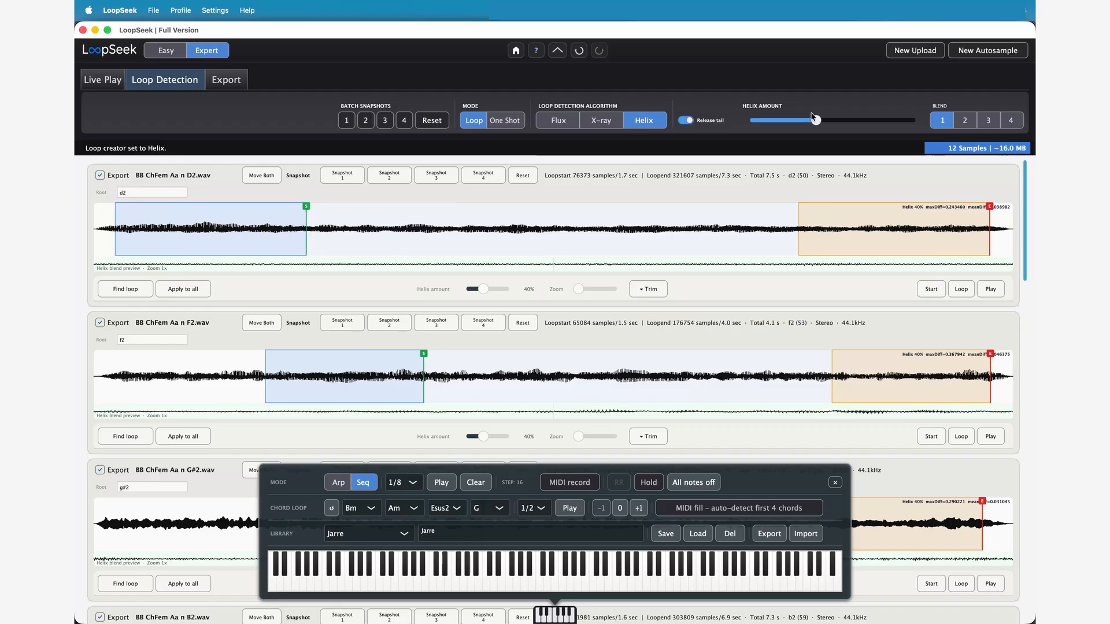
left_click_drag(816, 120, 793, 121)
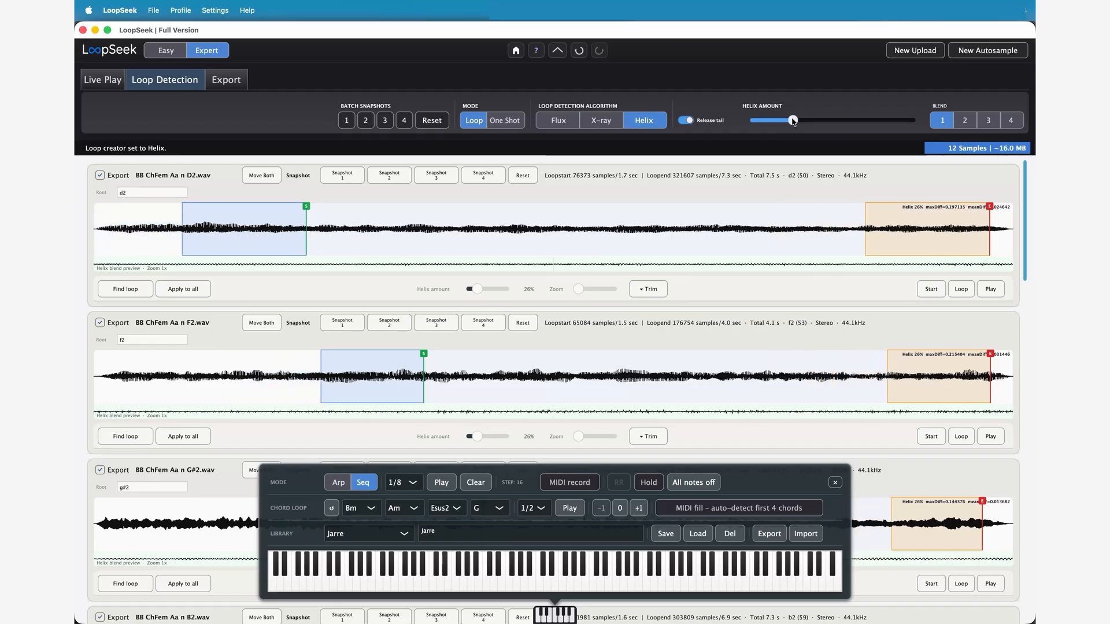
left_click_drag(987, 225, 525, 235)
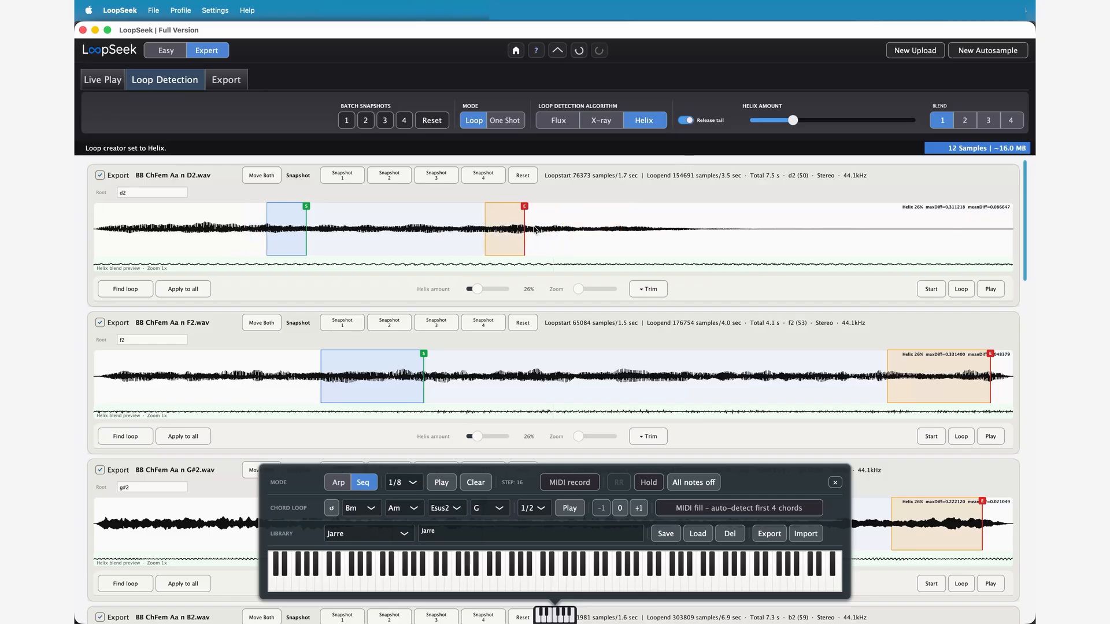
Set the Helix amount to 77% and find a new loop for the D2 sample.
left_click_drag(783, 120, 877, 123)
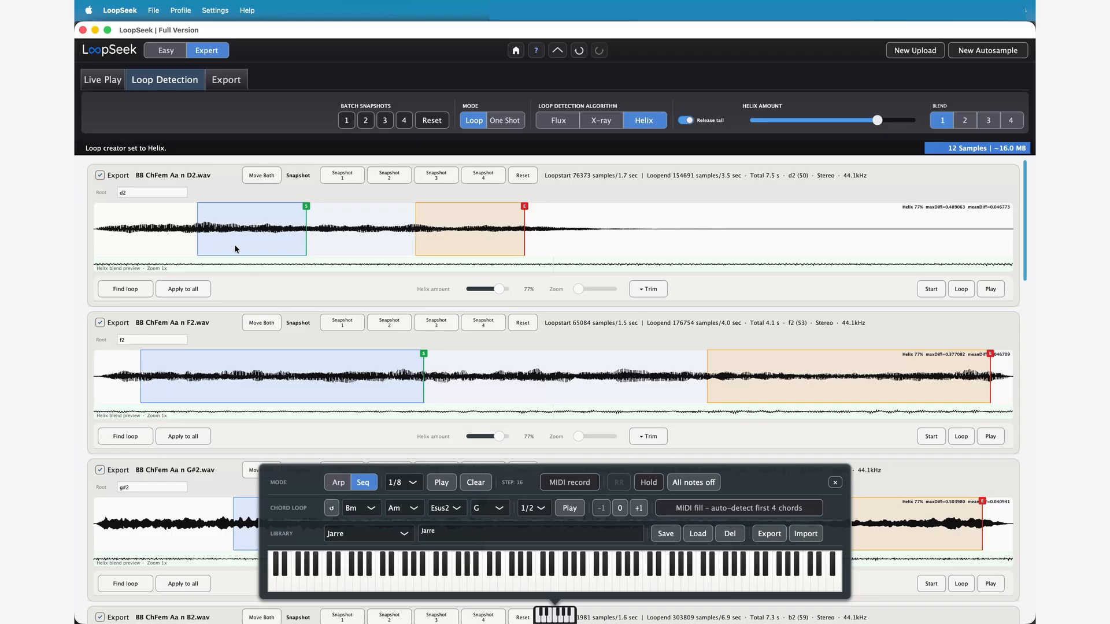
left_click(127, 289)
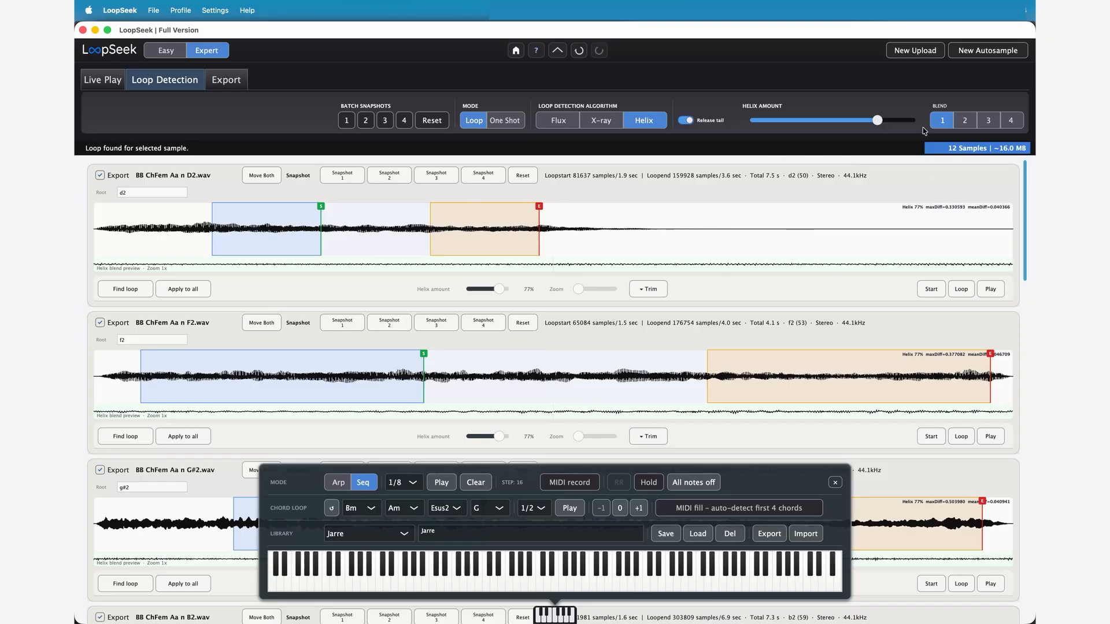
Set the Helix blend to 4 and audition the D2 sample from its start.
left_click(965, 121)
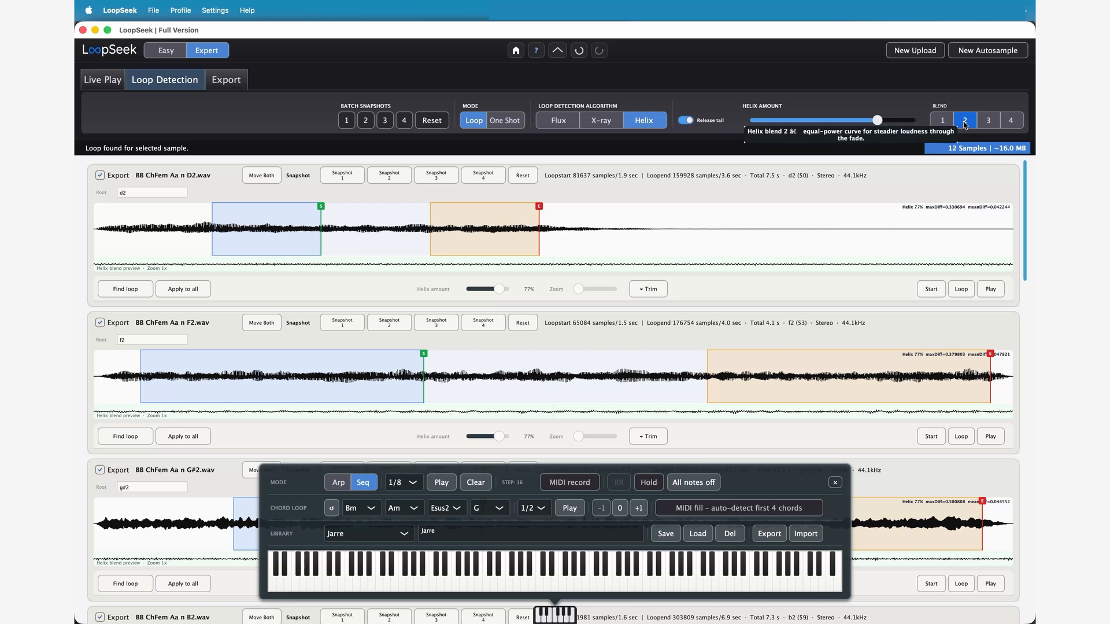
left_click(1012, 124)
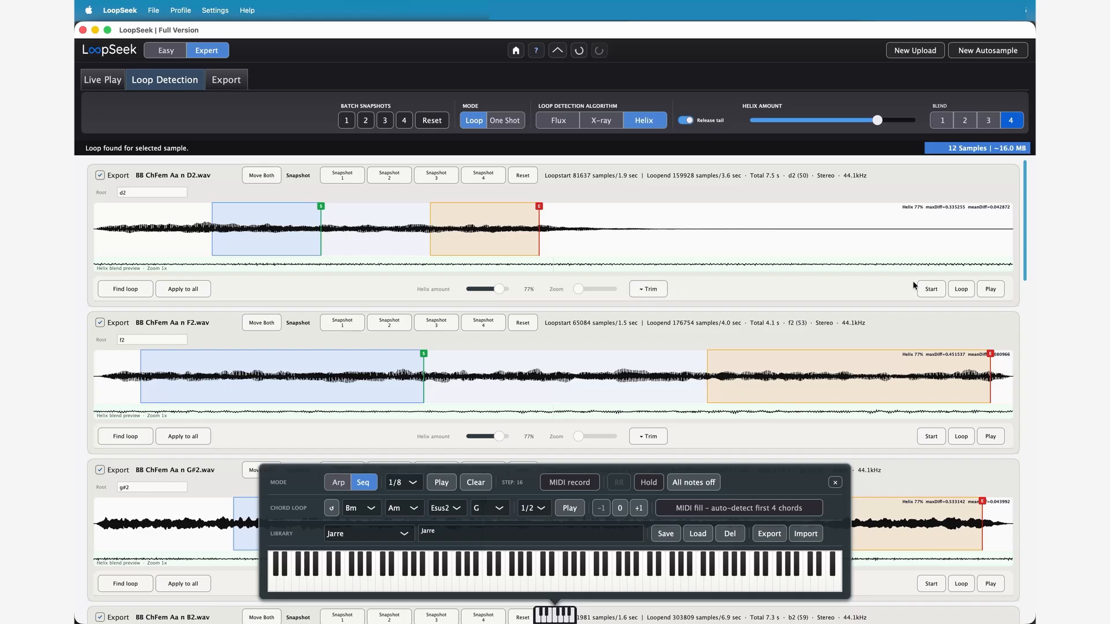
left_click(930, 290)
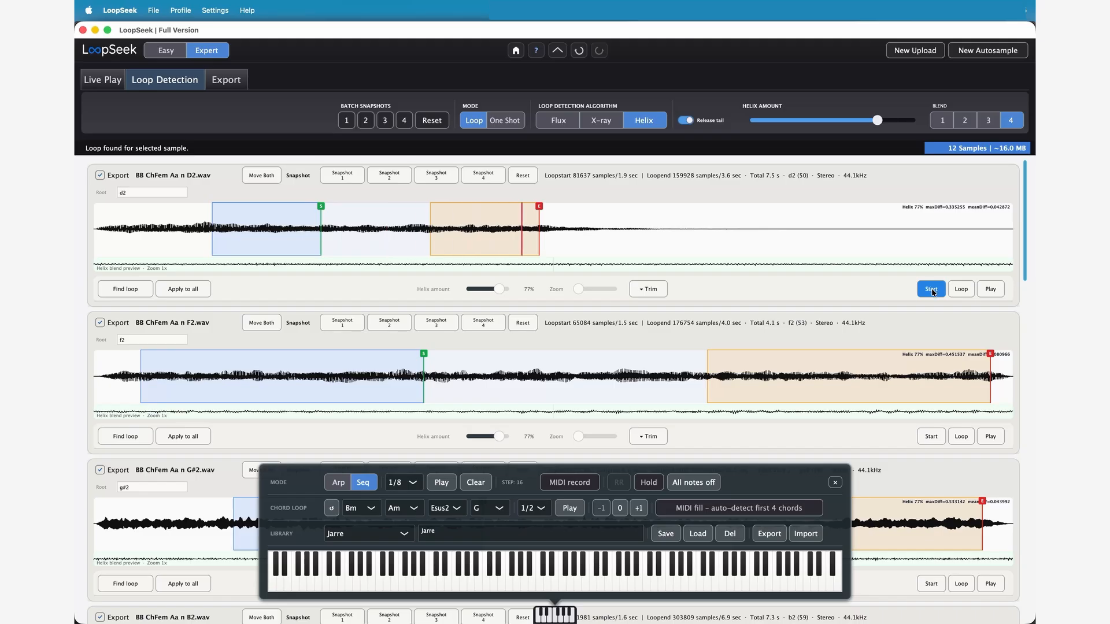
left_click(931, 290)
Apply the D2 sample's loop settings and region markers to all samples, and audition the result with the chord loop.
left_click(192, 291)
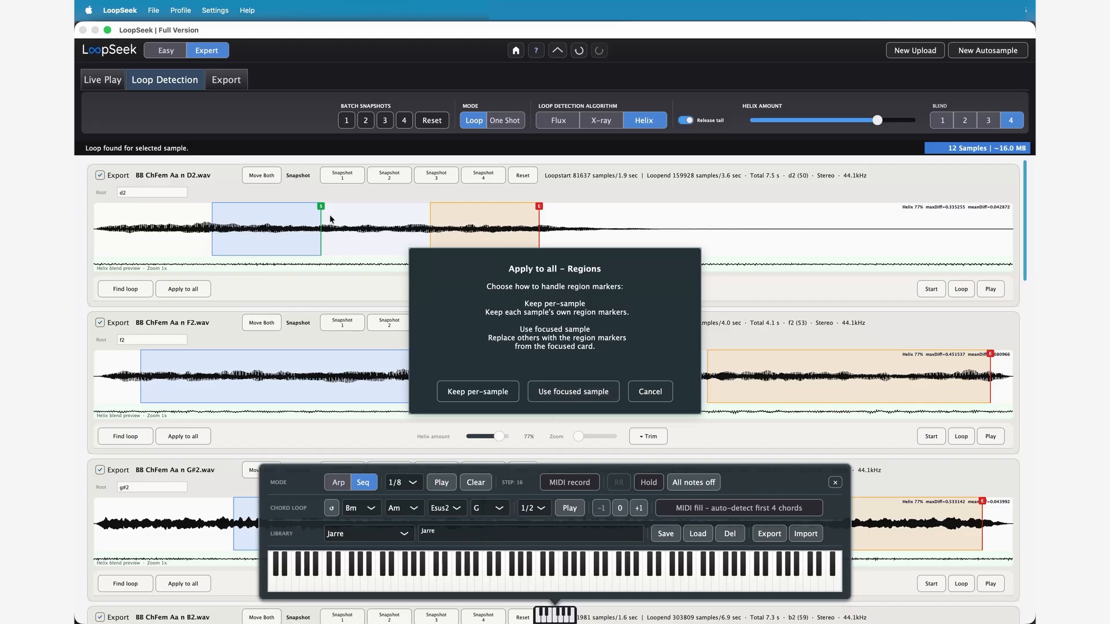
left_click(573, 393)
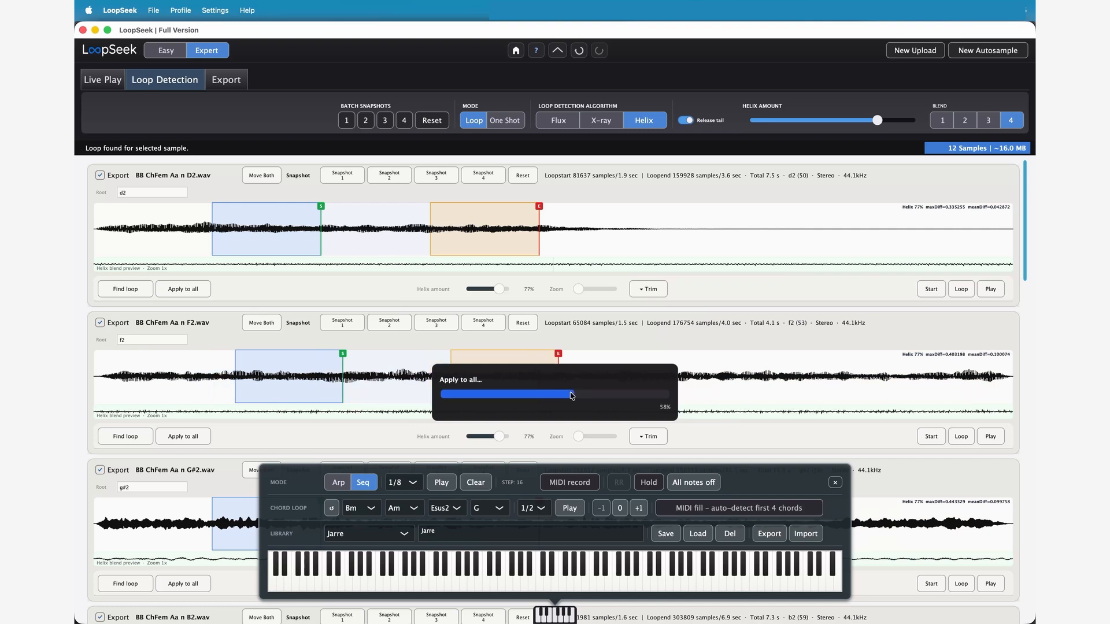
left_click(551, 616)
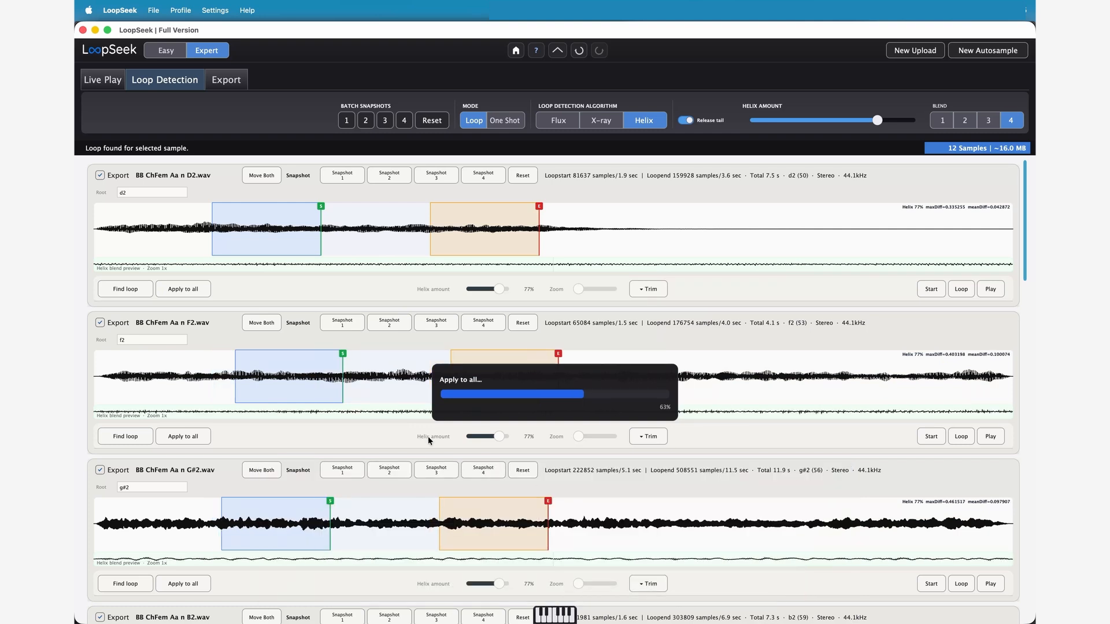
scroll(427, 436, "down", 6)
scroll(427, 436, "down", 15)
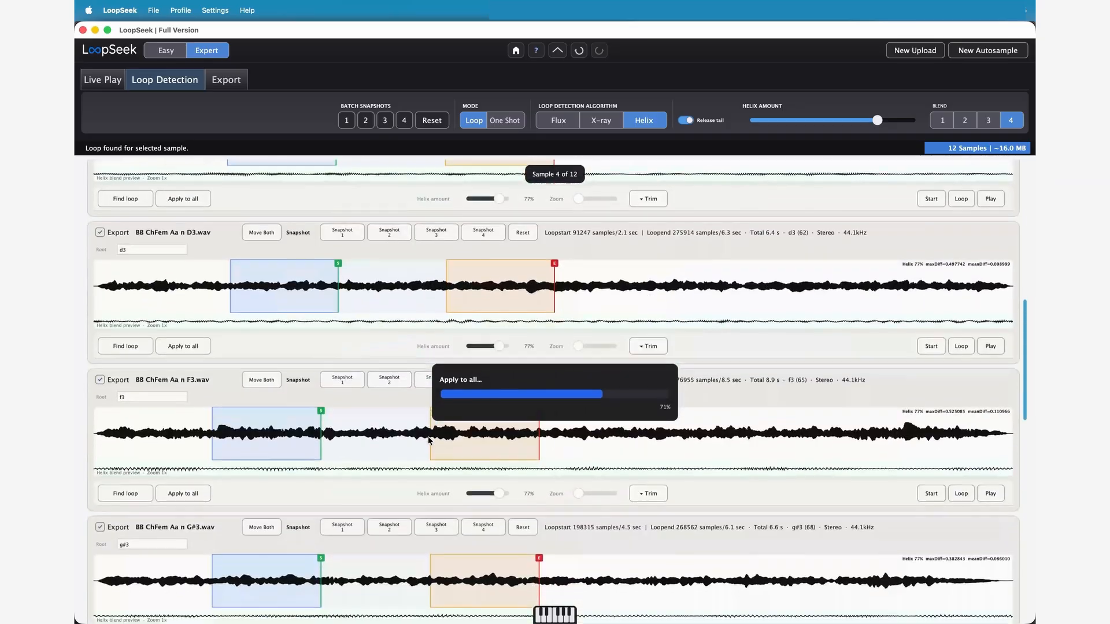
scroll(427, 436, "up", 20)
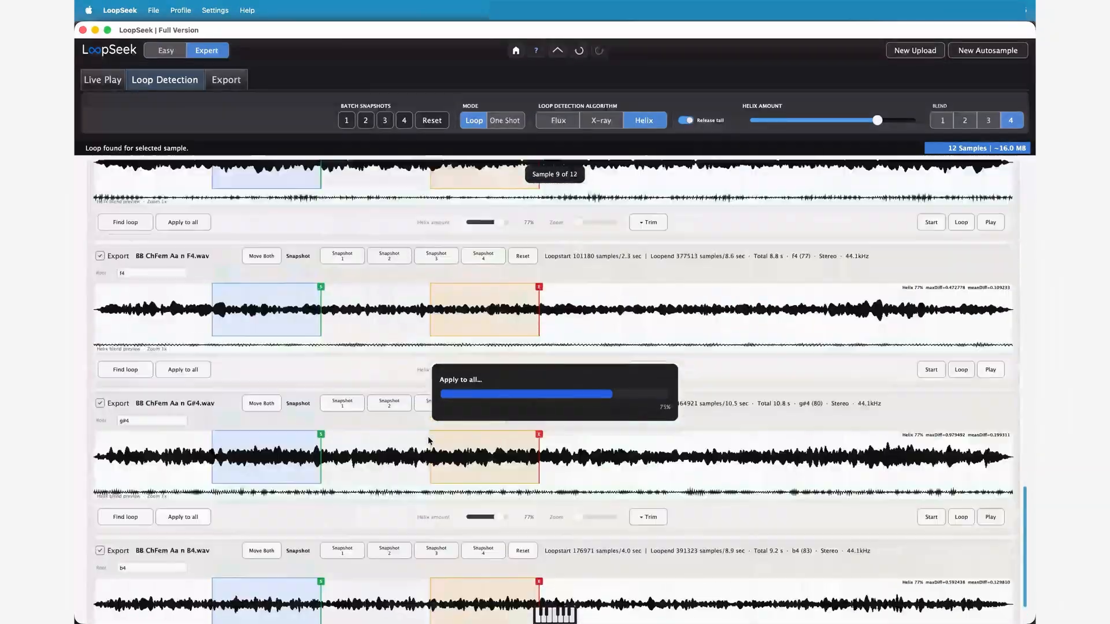
scroll(428, 437, "up", 2)
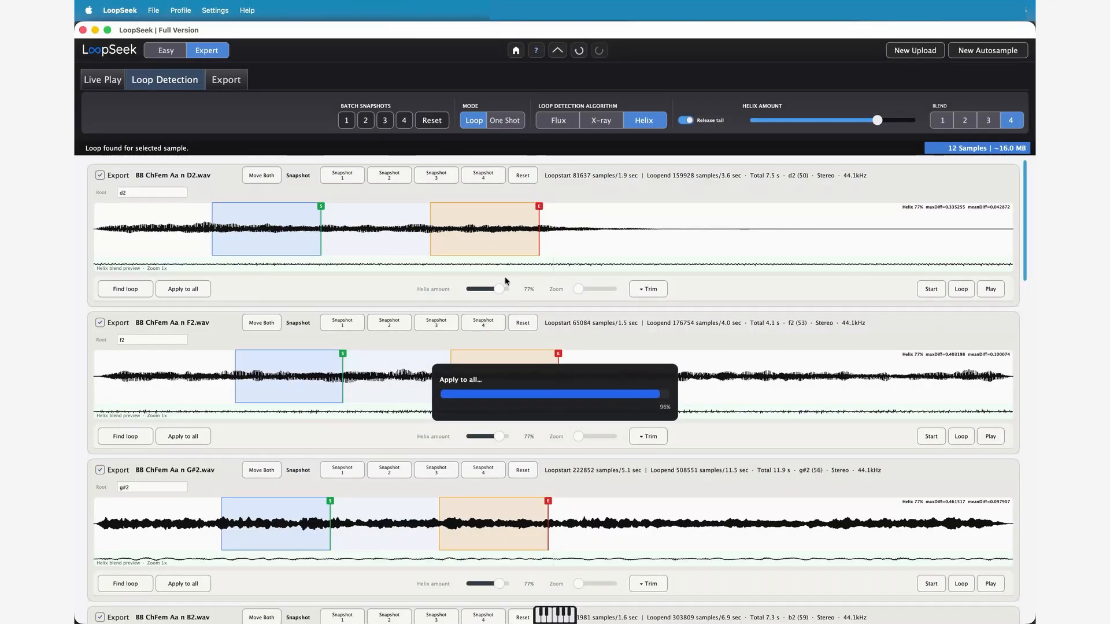
left_click(554, 615)
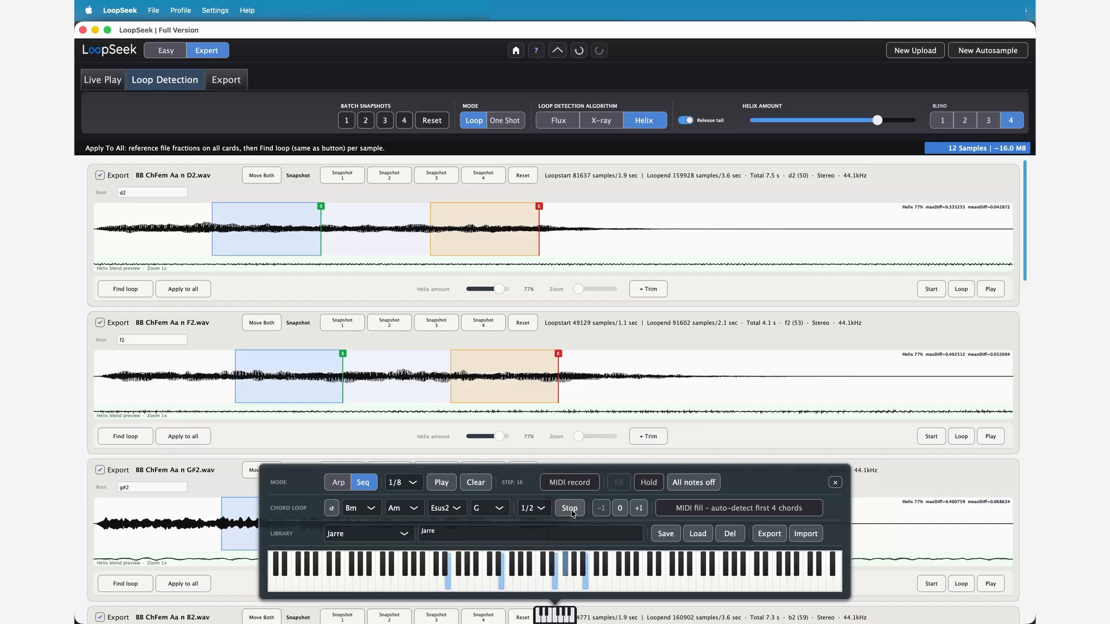
left_click(570, 509)
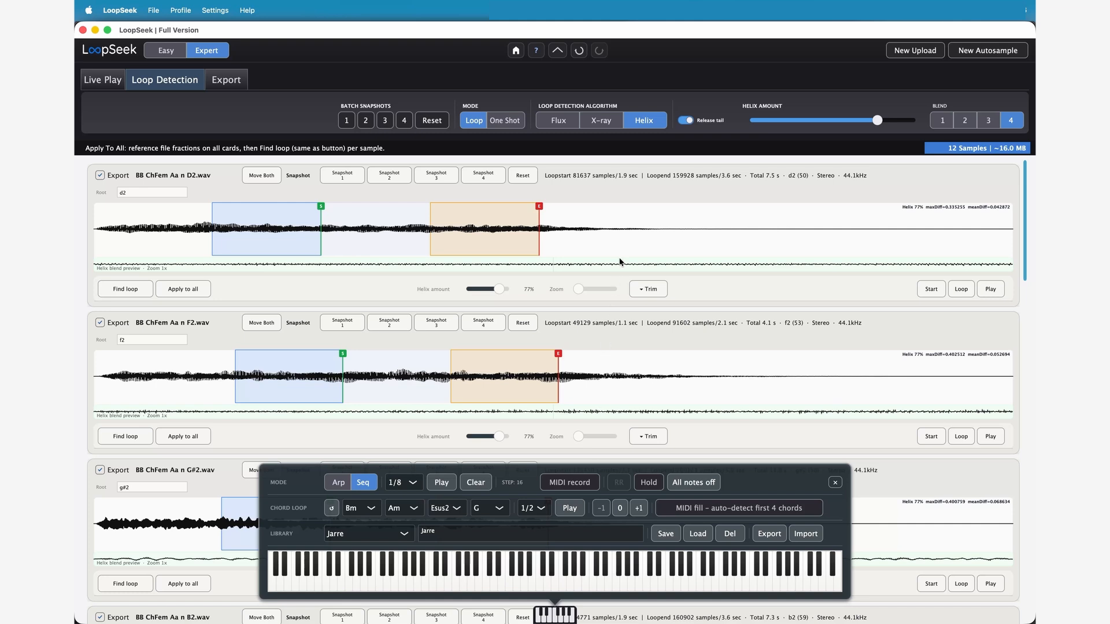
Set the export format to OP-XY.
left_click(232, 84)
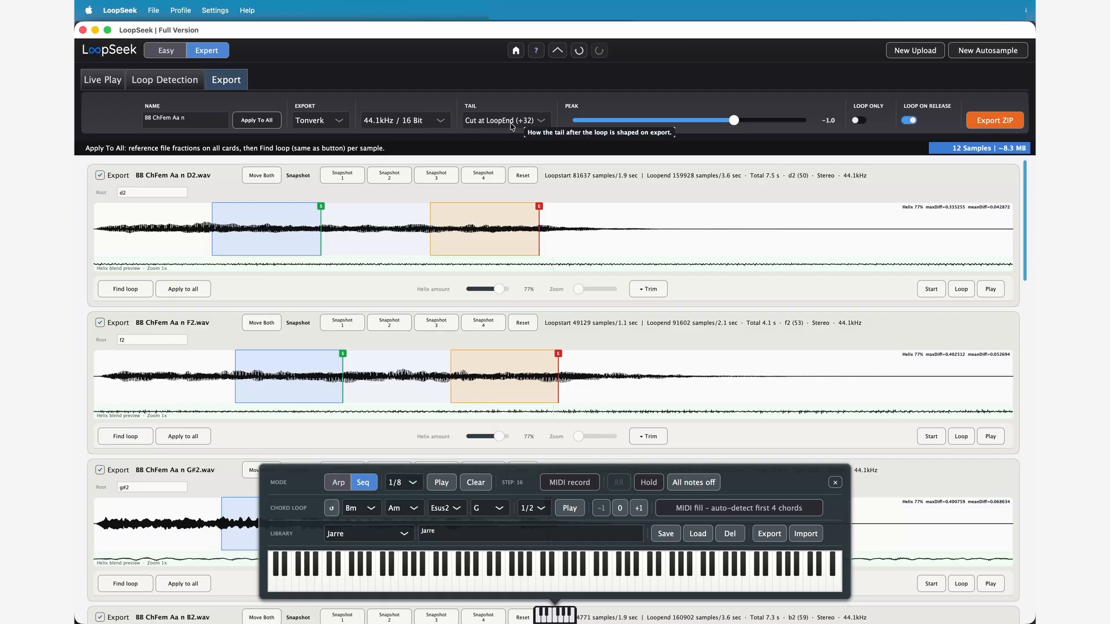
left_click(329, 121)
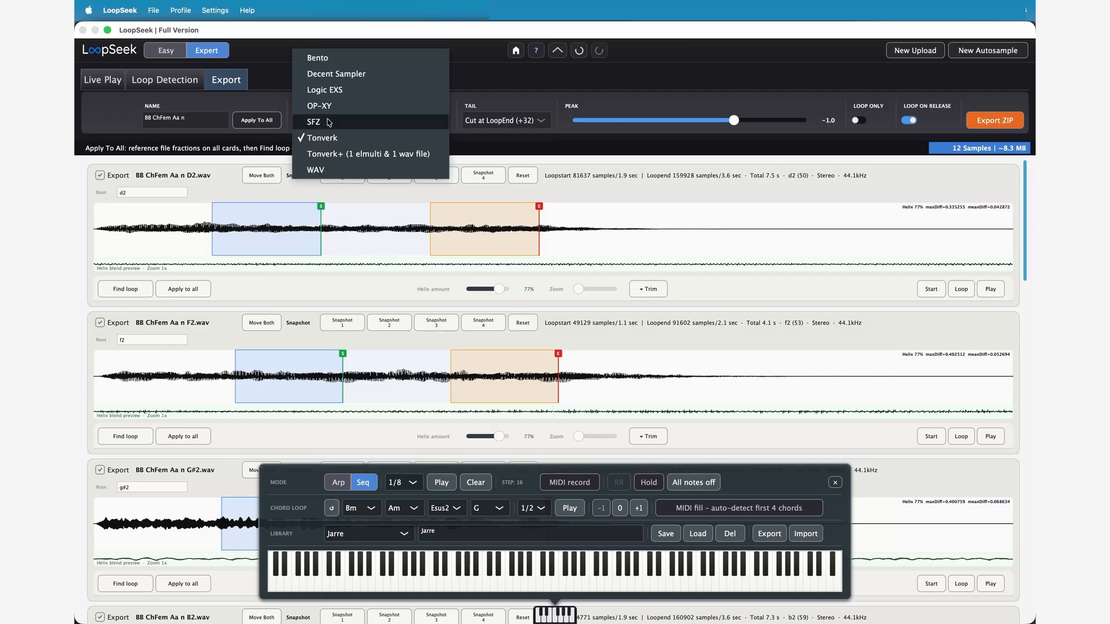
left_click(331, 105)
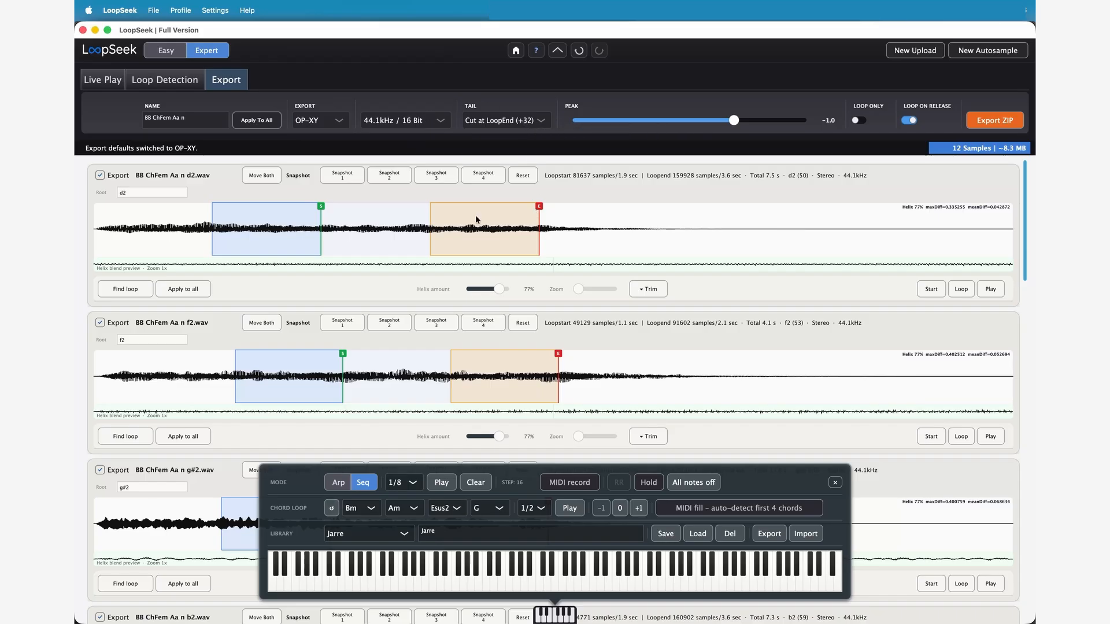
Return to loop detection, expand the samples' trim and nudge controls, and look through the regions of all samples.
left_click(179, 82)
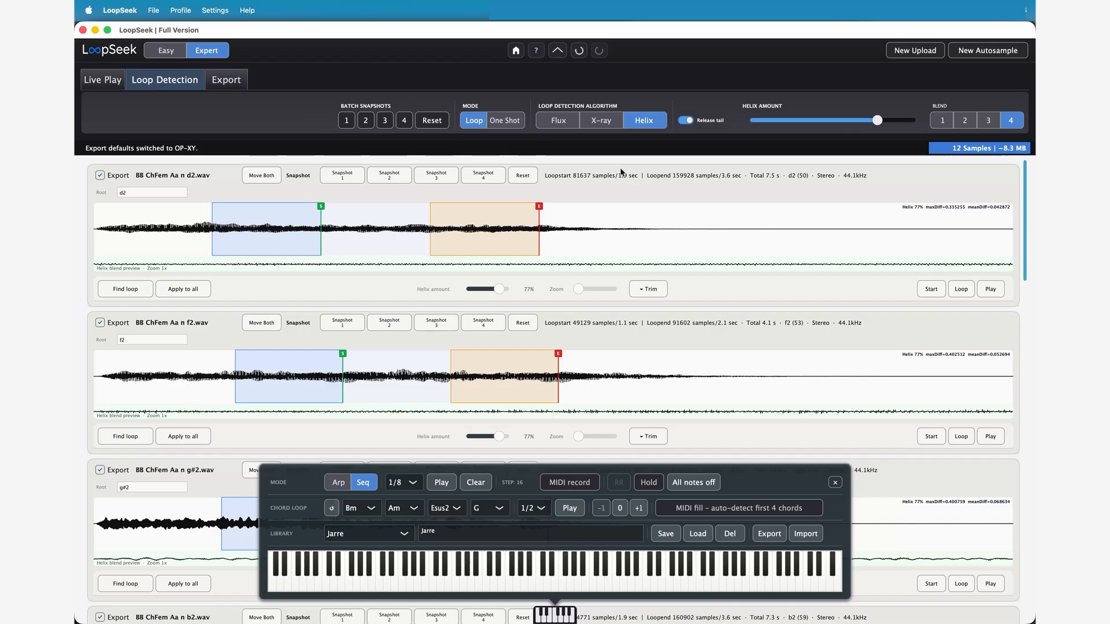
scroll(609, 227, "down", 1)
scroll(609, 227, "down", 1)
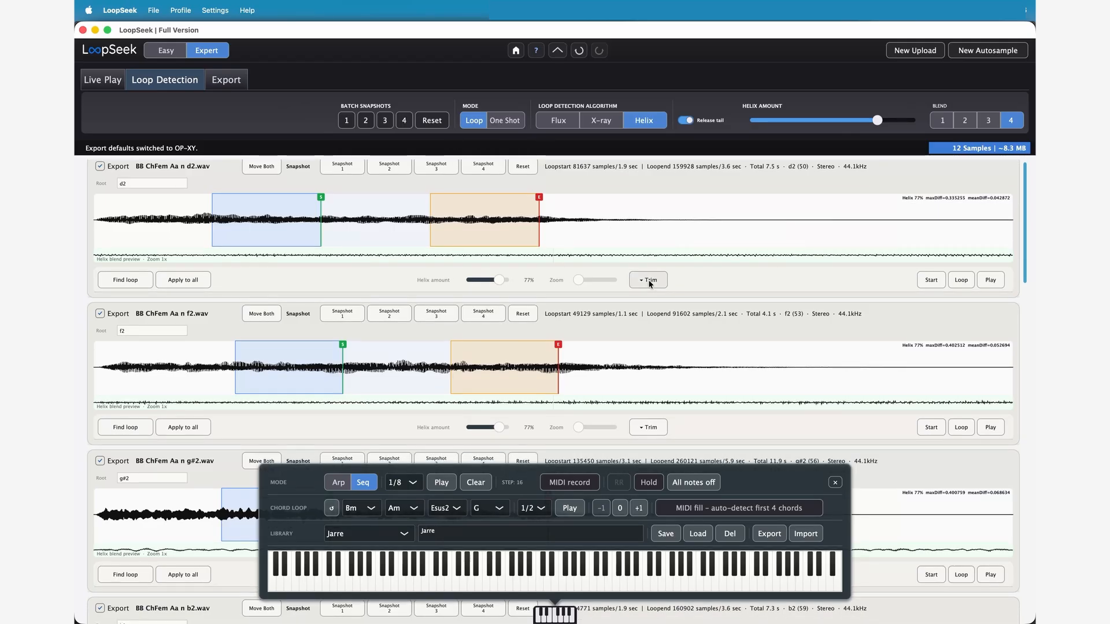
left_click(648, 280)
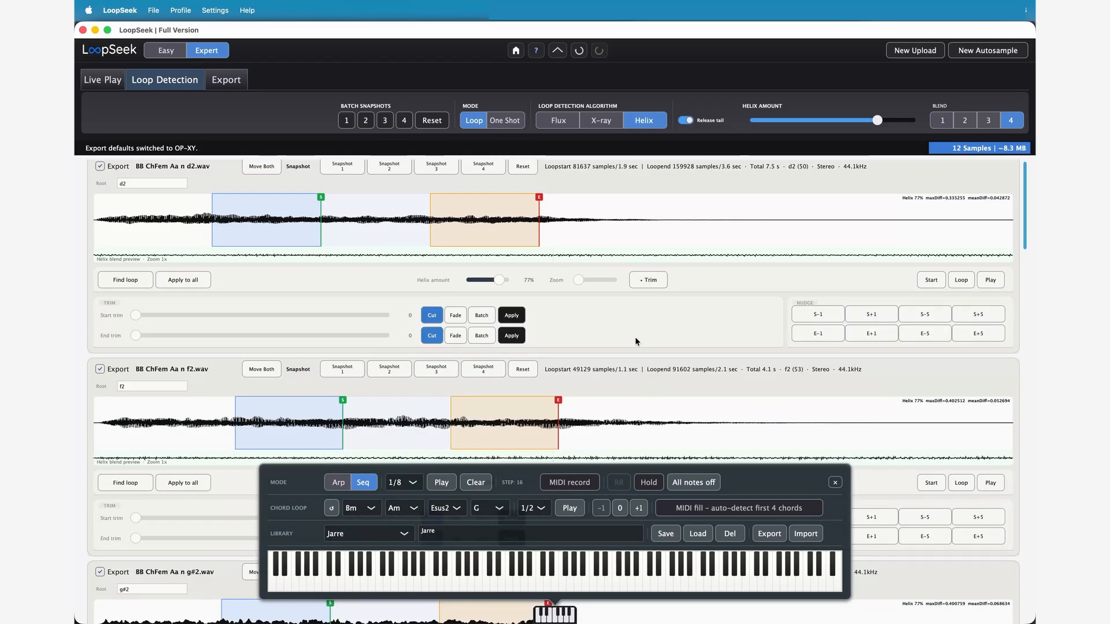
scroll(636, 341, "down", 15)
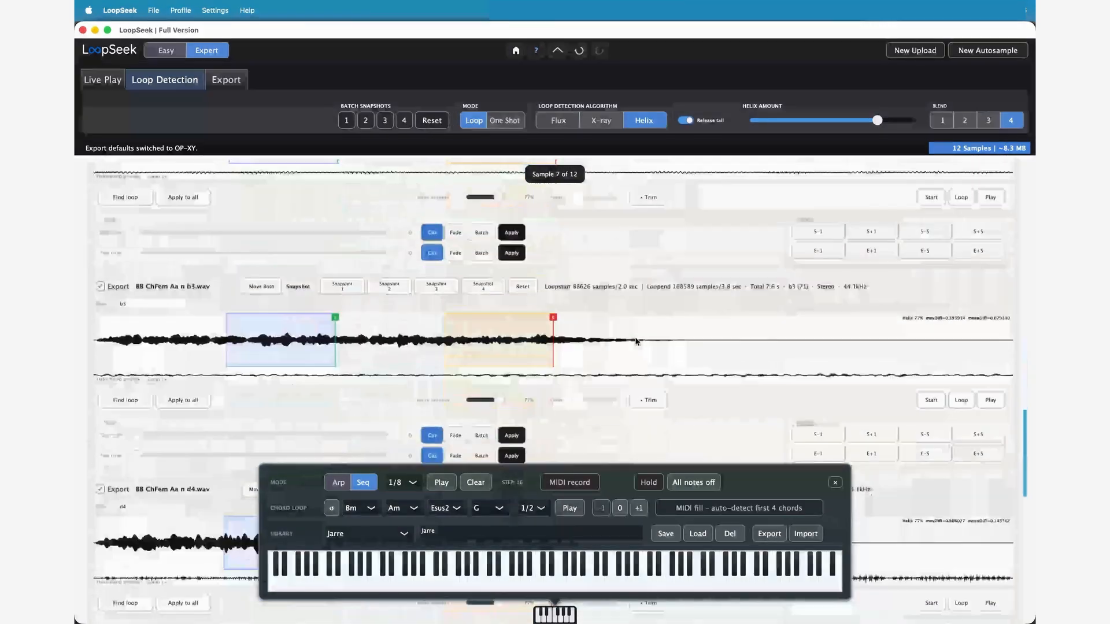
scroll(636, 341, "down", 10)
scroll(636, 341, "up", 11)
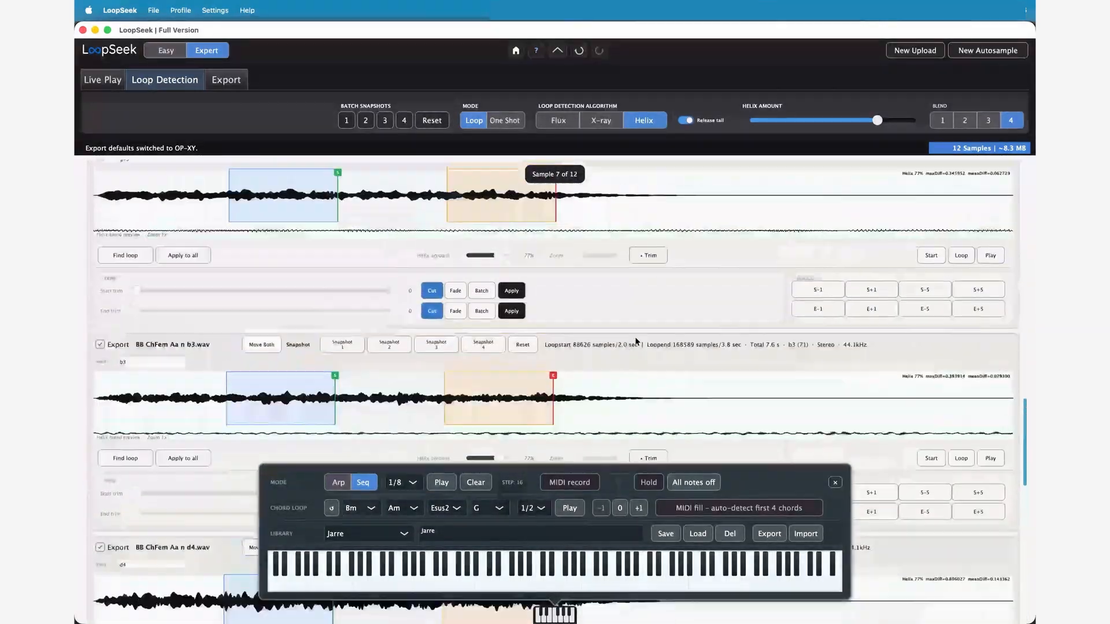
scroll(635, 340, "up", 12)
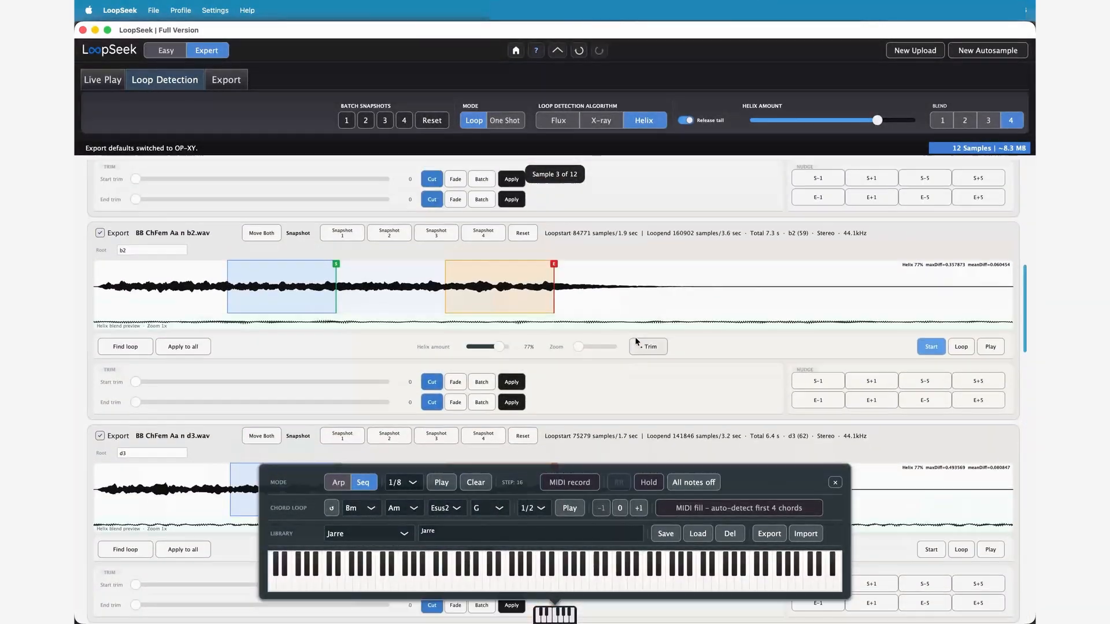
Return to the b2 sample and hide the on-screen keyboard and chord sequencer.
scroll(636, 340, "down", 4)
scroll(635, 340, "up", 5)
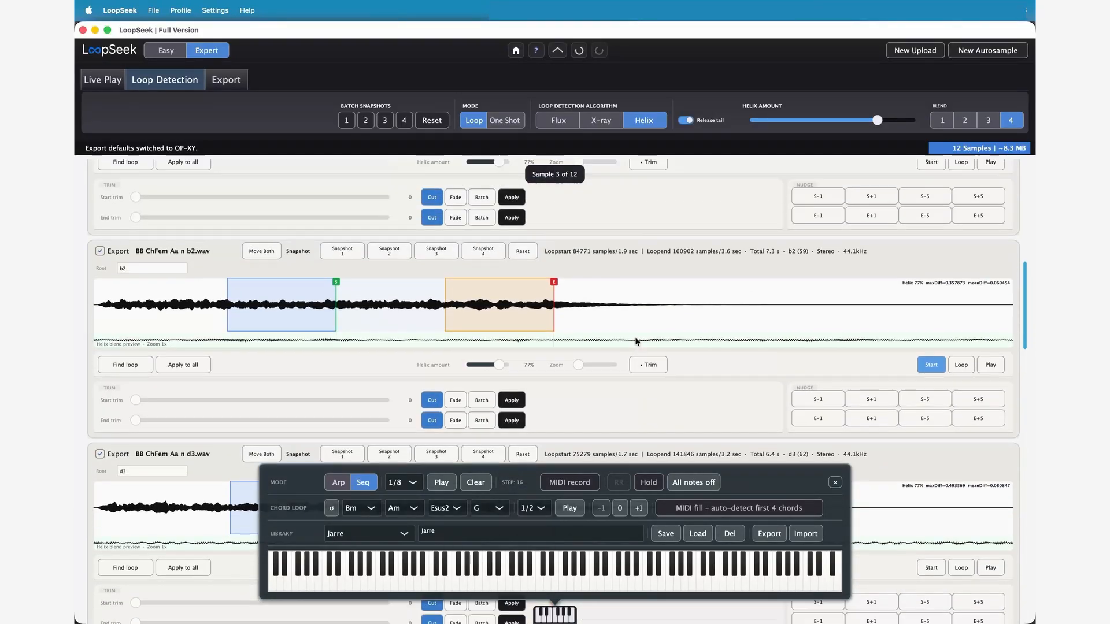
scroll(635, 340, "up", 1)
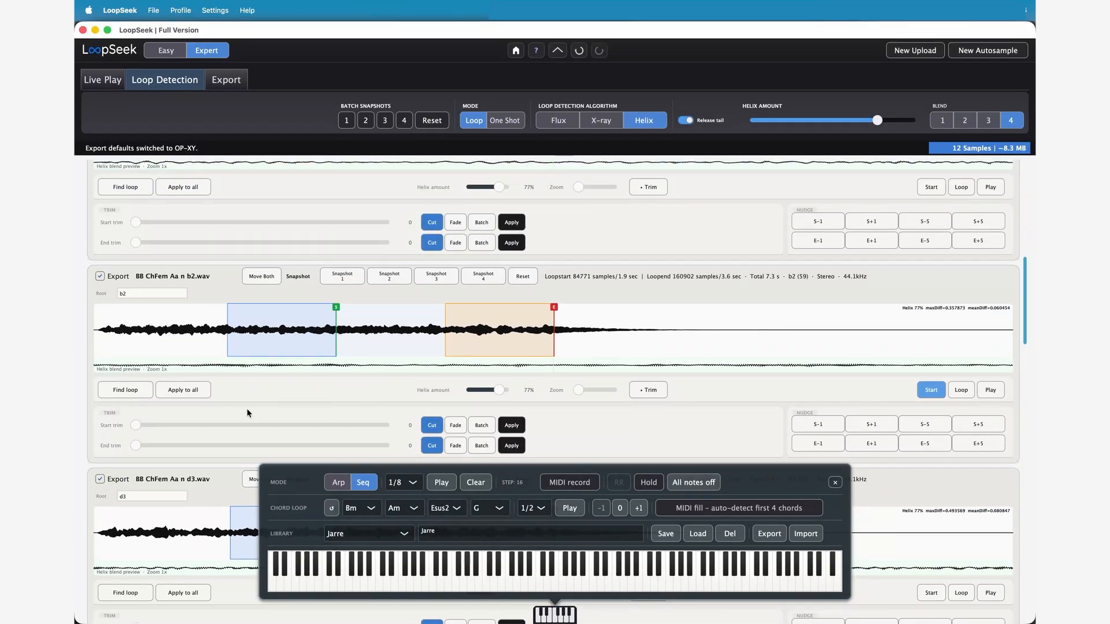
left_click(564, 617)
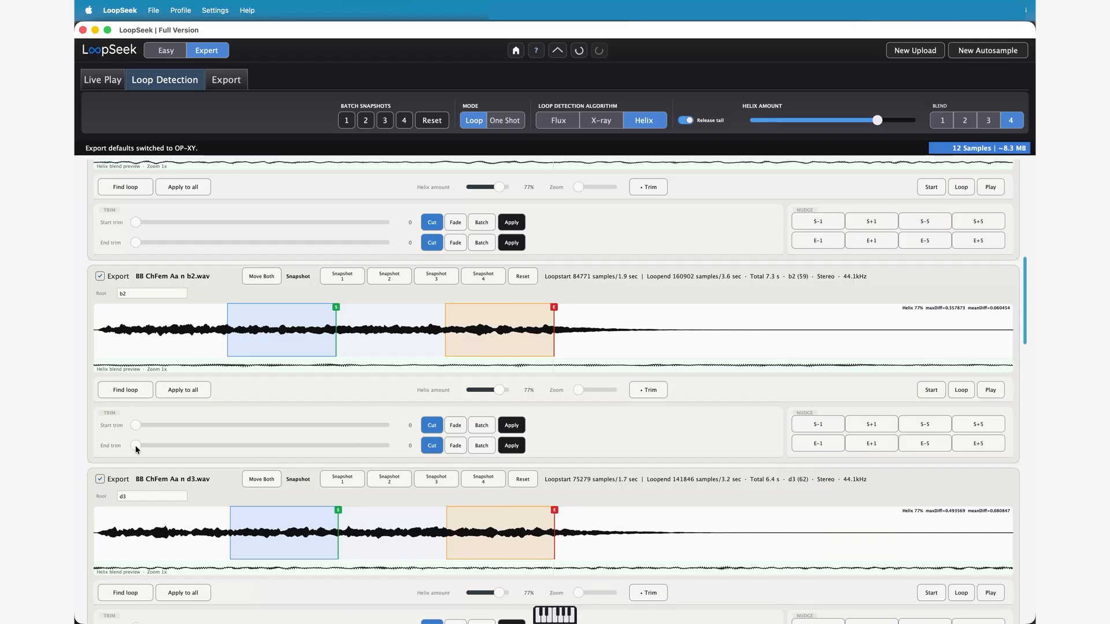
Set the b2 sample's end trim to 144792 in Cut mode and apply it as a batch to all samples.
left_click_drag(136, 445, 364, 446)
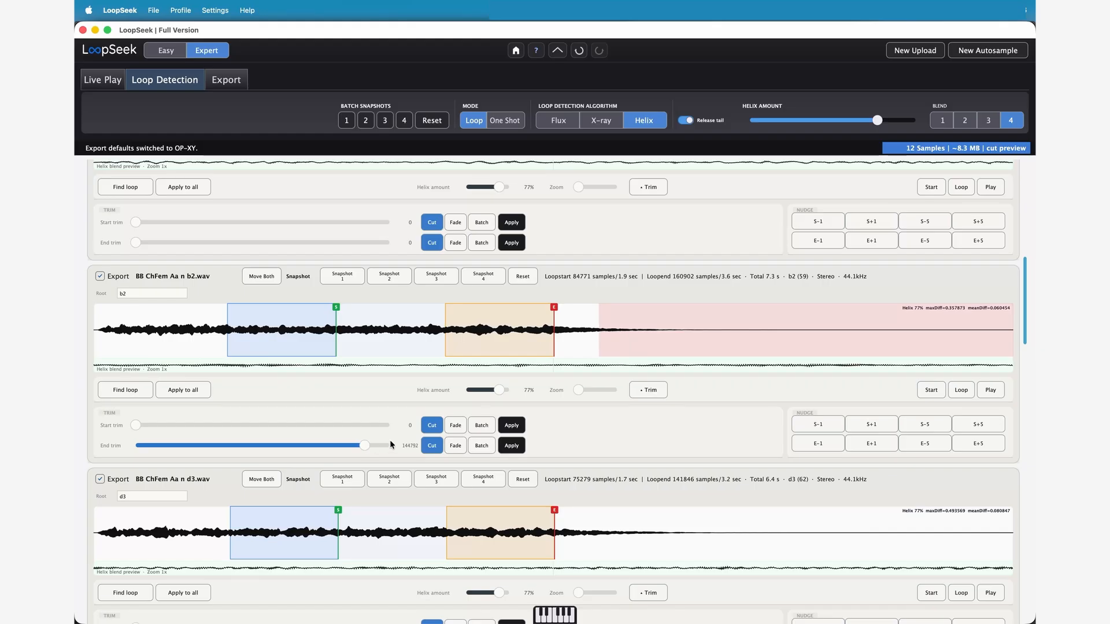
left_click(481, 446)
scroll(572, 397, "up", 4)
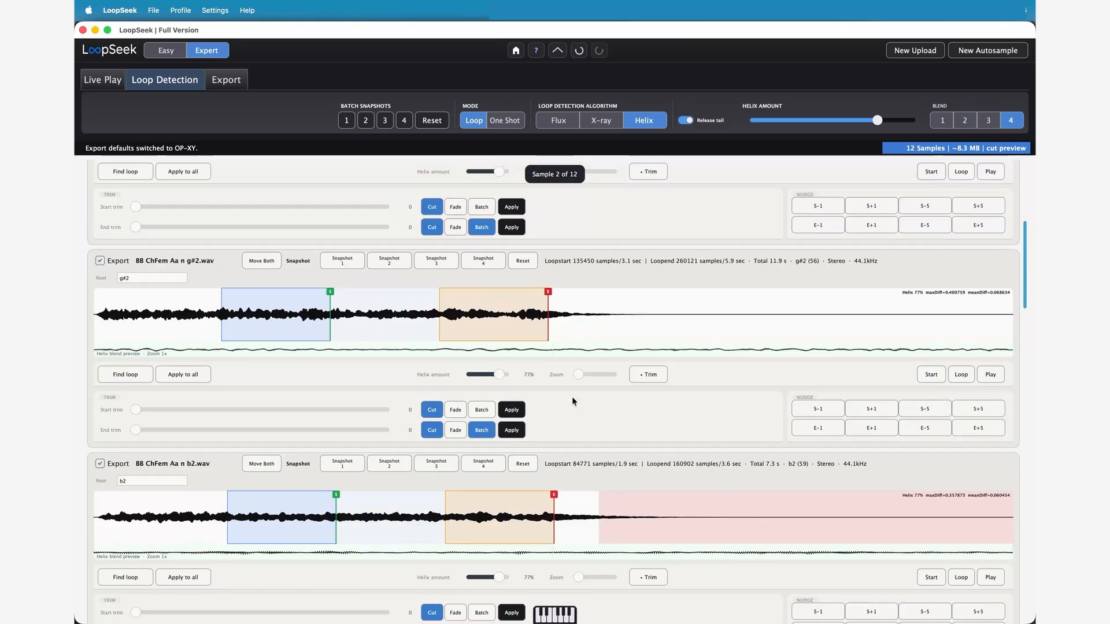
scroll(573, 398, "down", 3)
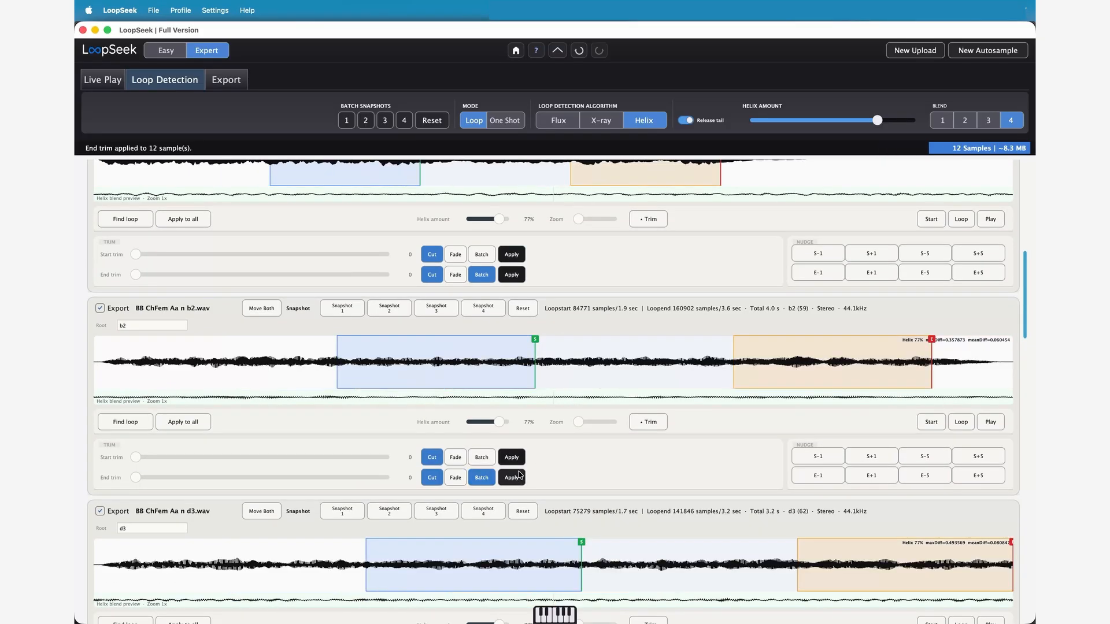
scroll(627, 374, "up", 5)
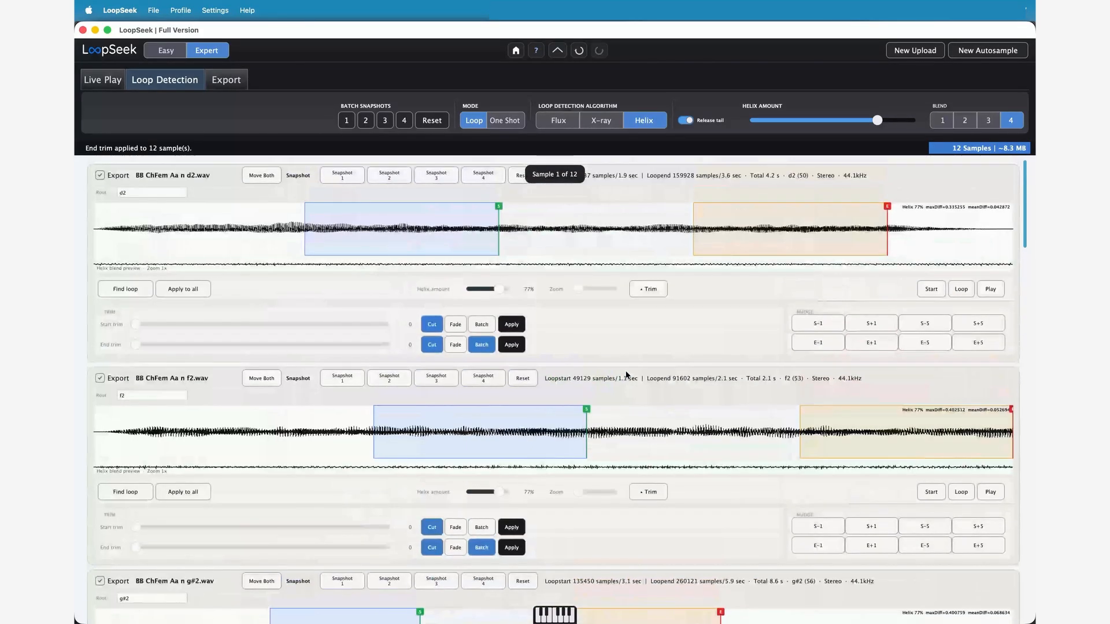
Cut 97649 samples from the end of the g#2 sample only, with batch off, and check the ends of the remaining samples.
scroll(626, 375, "down", 2)
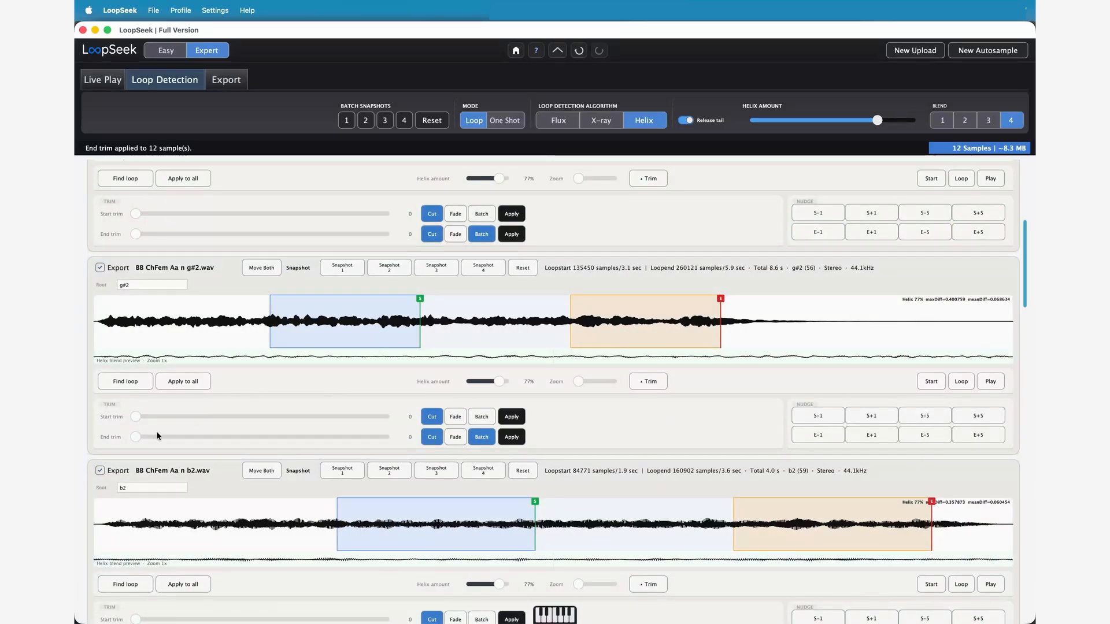
left_click_drag(136, 434, 341, 444)
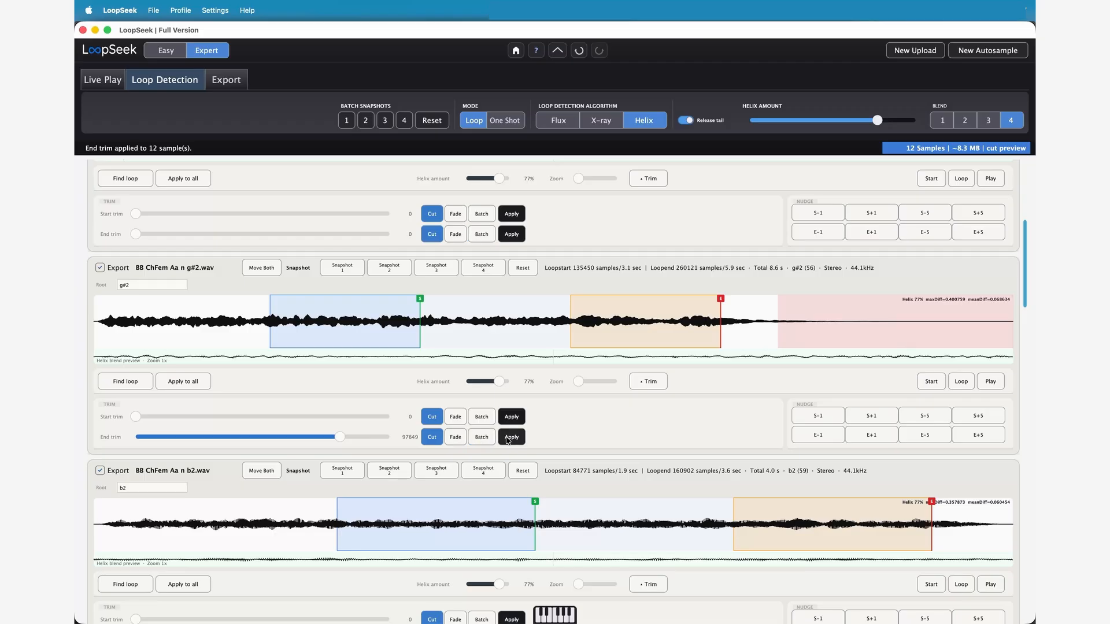
left_click(510, 437)
scroll(643, 359, "down", 10)
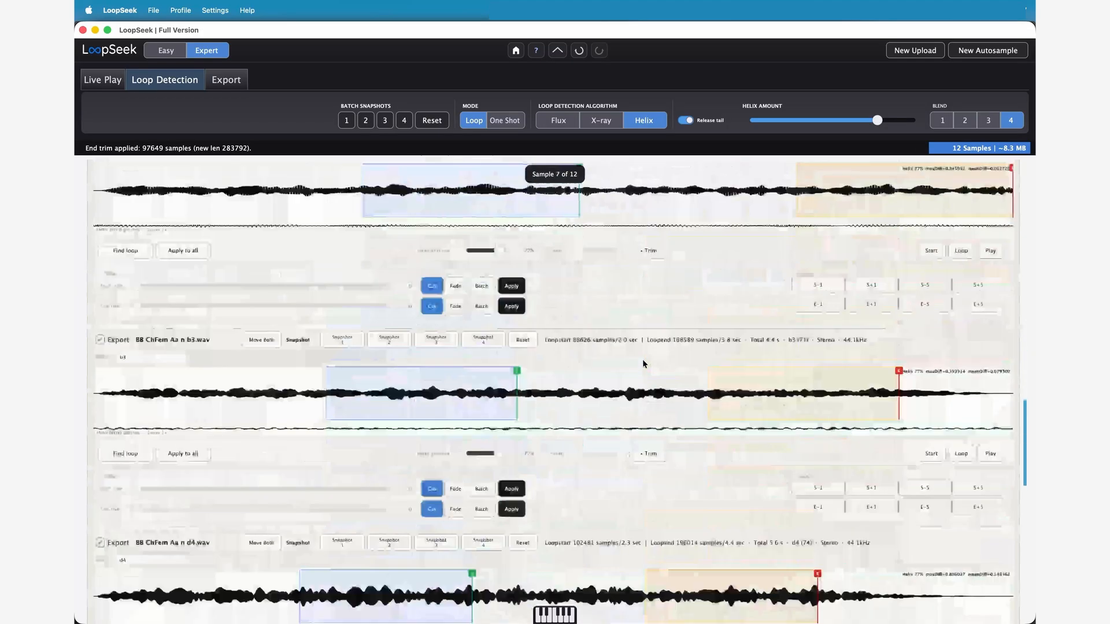
scroll(642, 363, "up", 7)
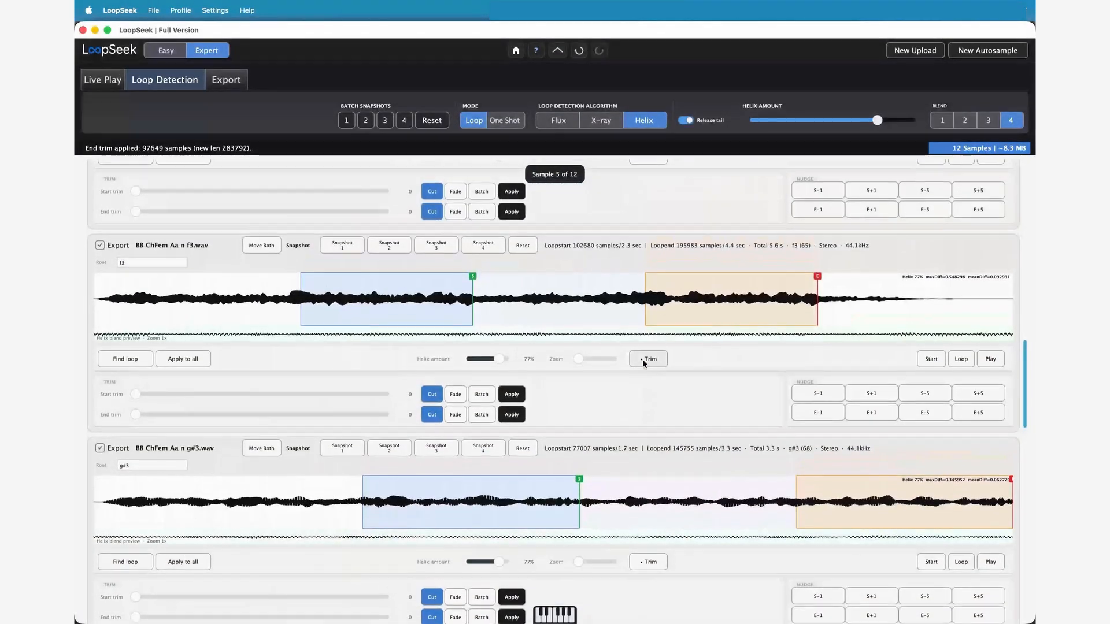
scroll(645, 363, "down", 6)
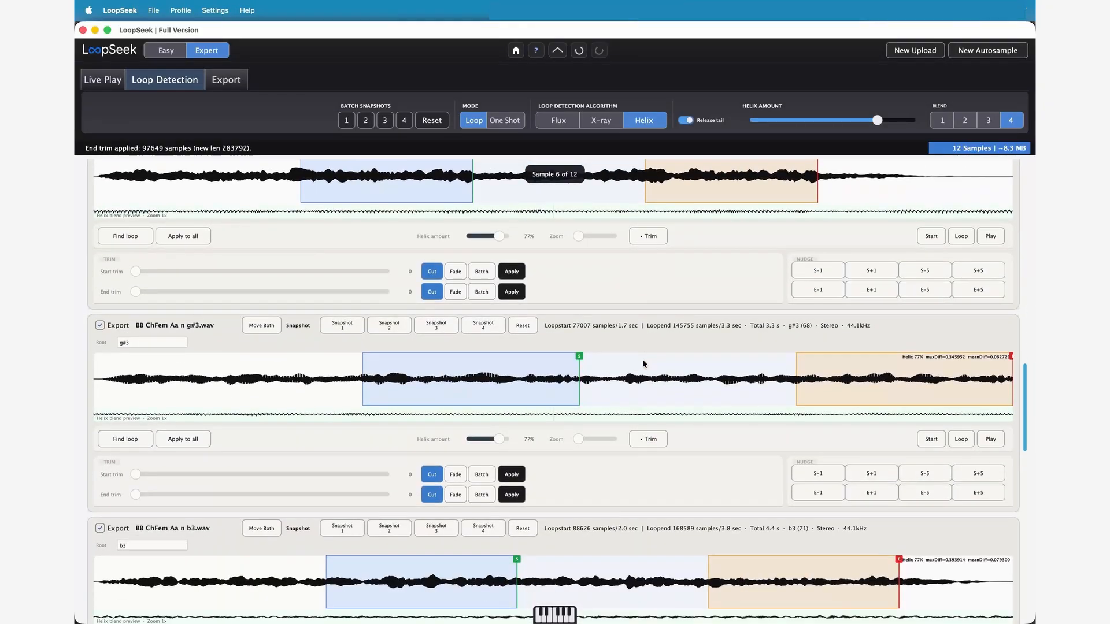